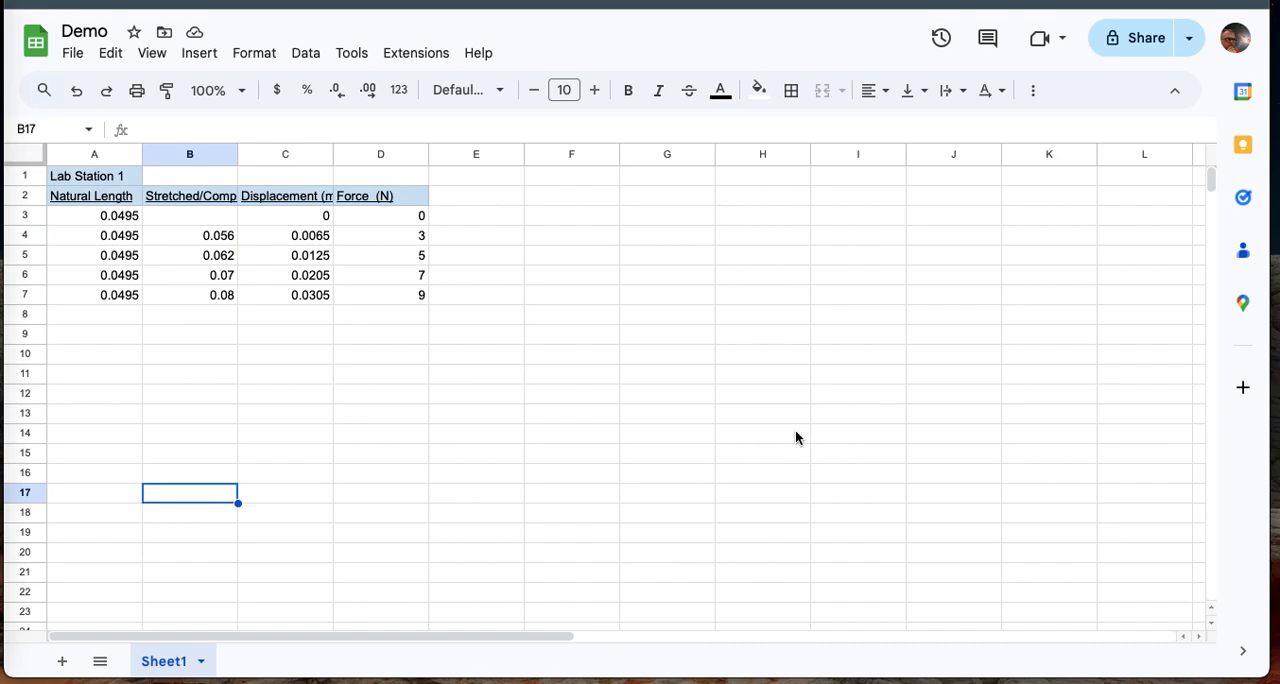
Insert a line chart from the displacement and force data in C2:D7, headers included.
click(404, 474)
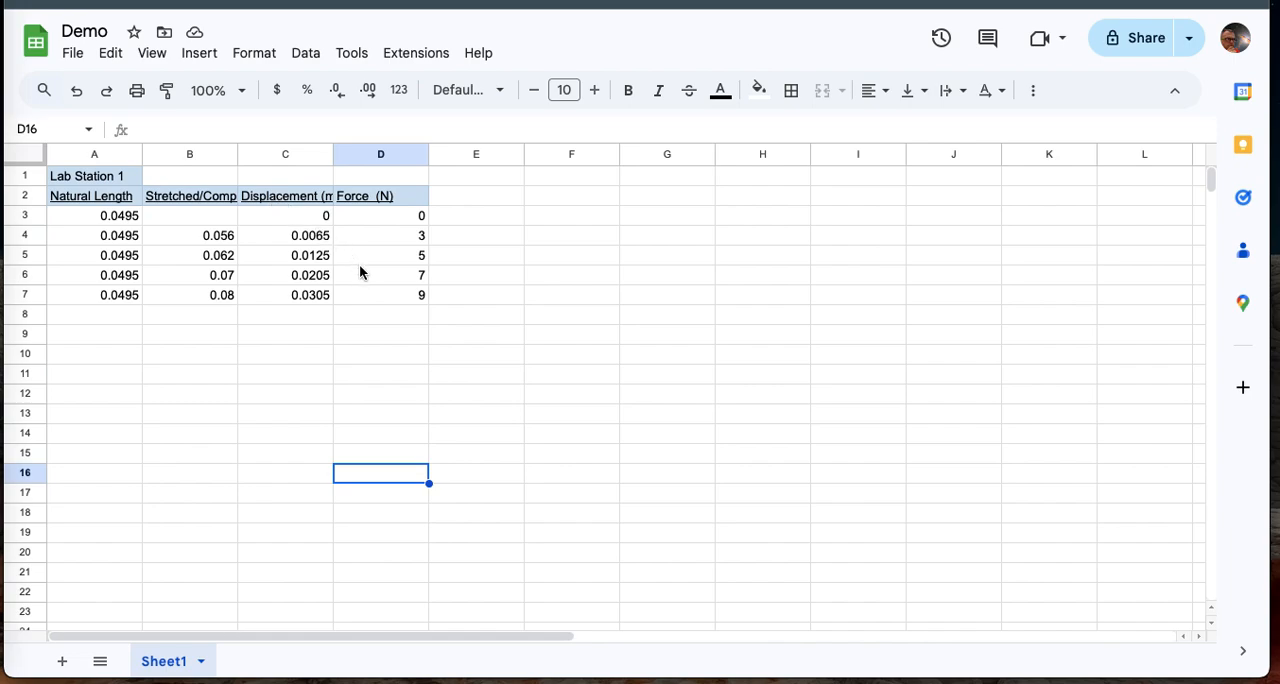
click(280, 198)
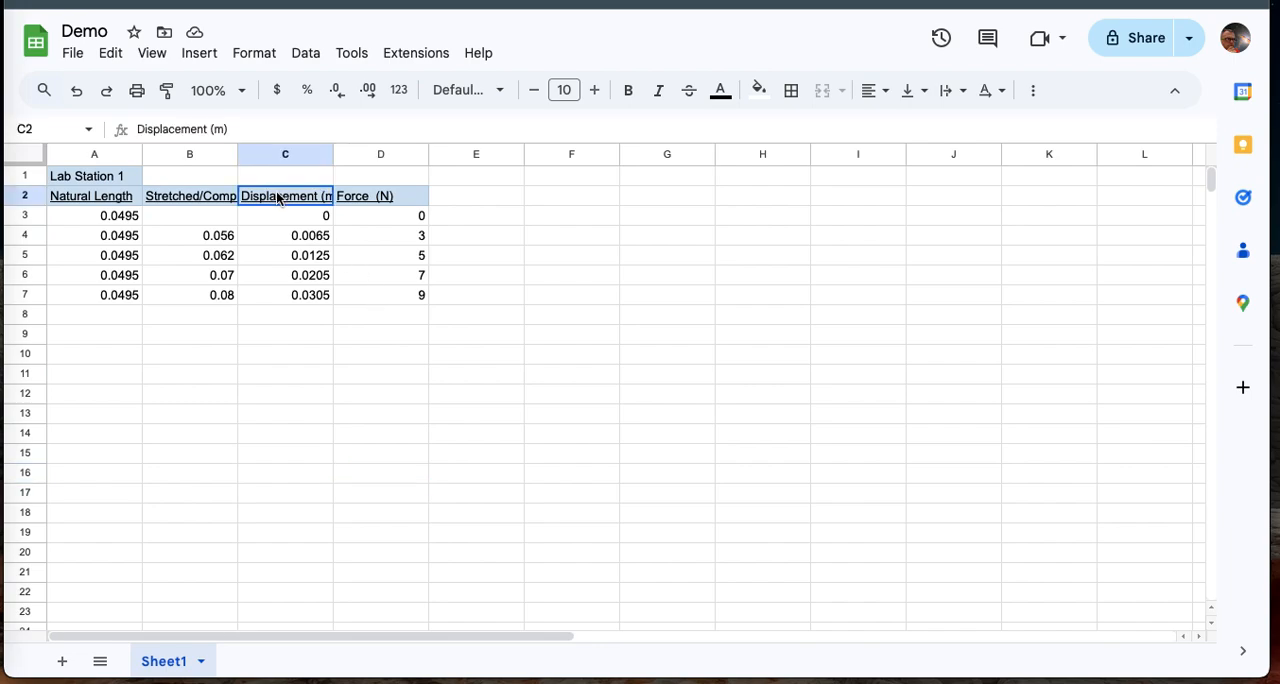
drag(263, 201, 378, 291)
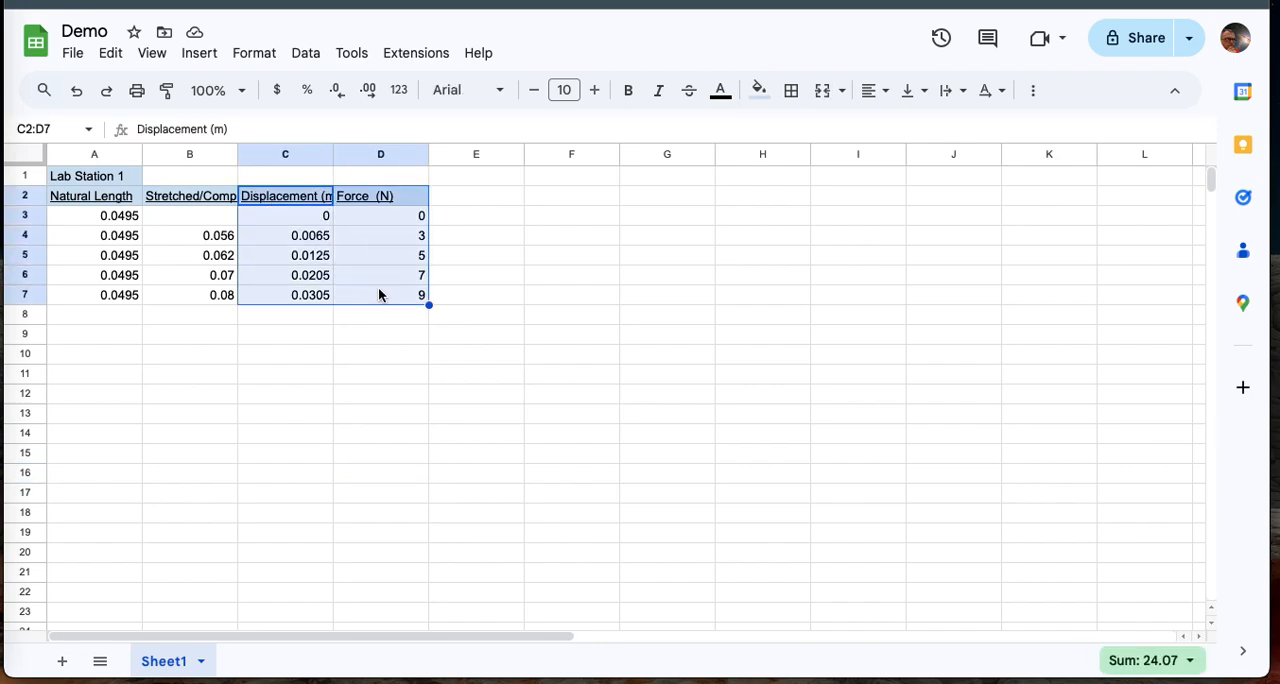
click(557, 373)
click(283, 201)
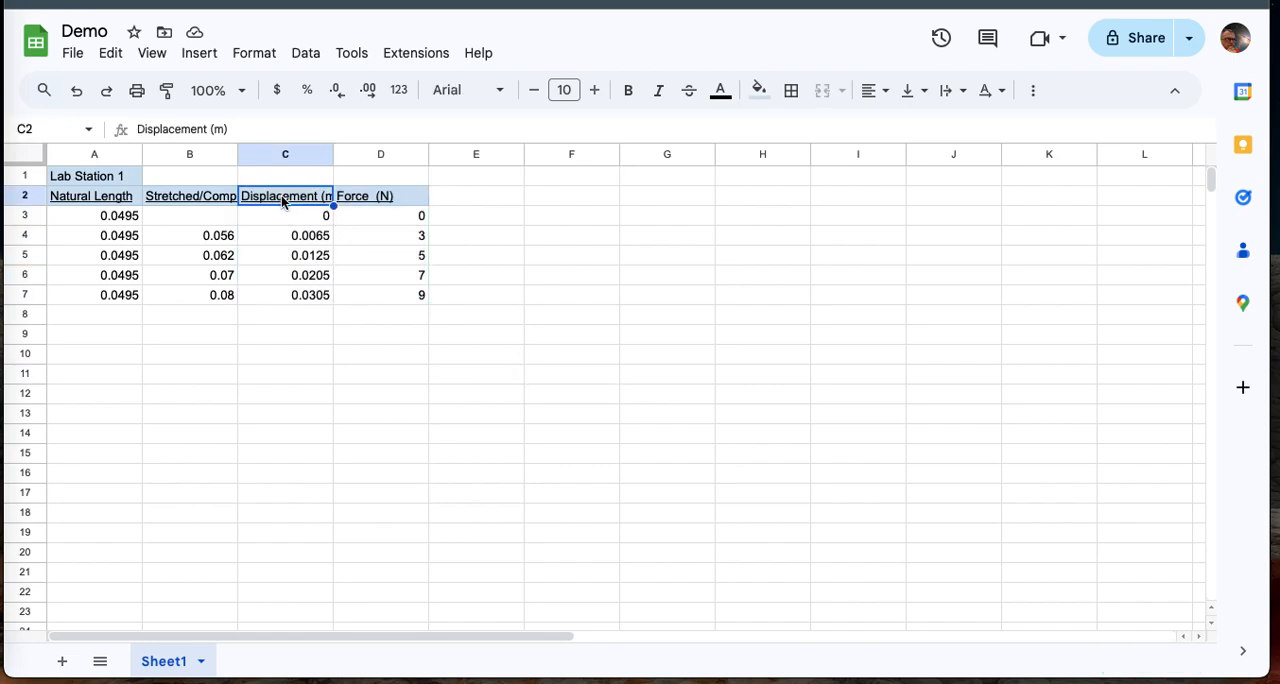
shift+click(385, 294)
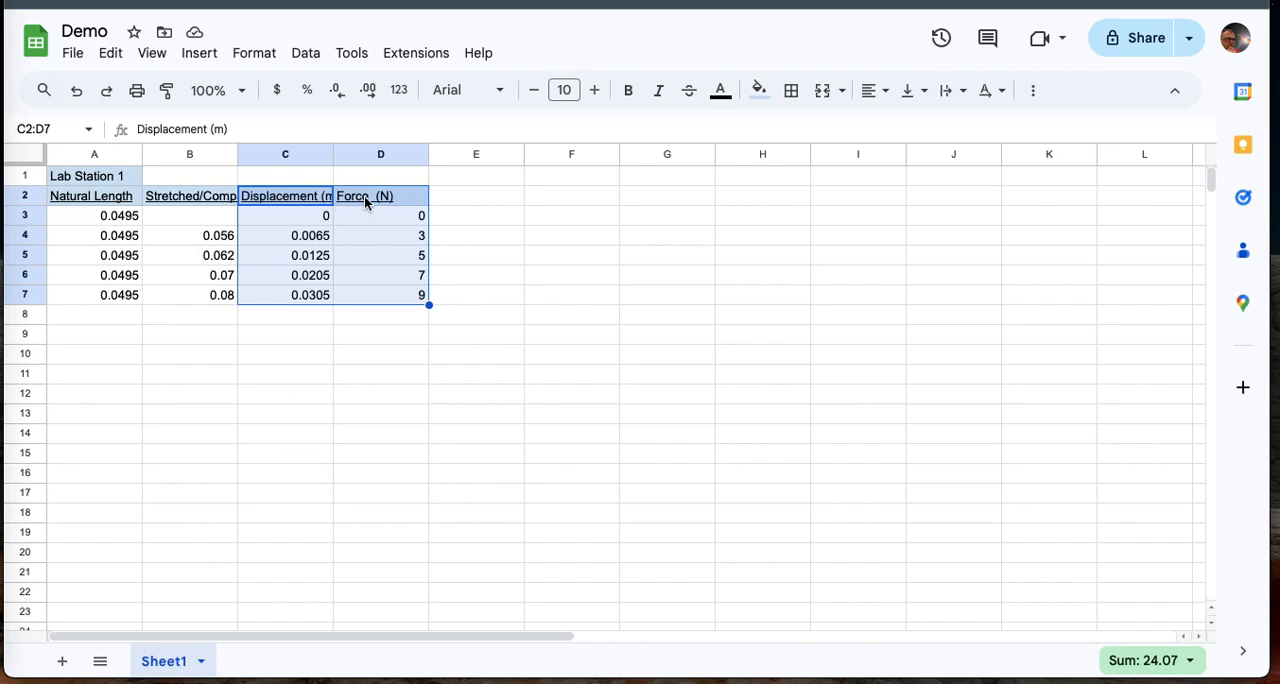
click(202, 54)
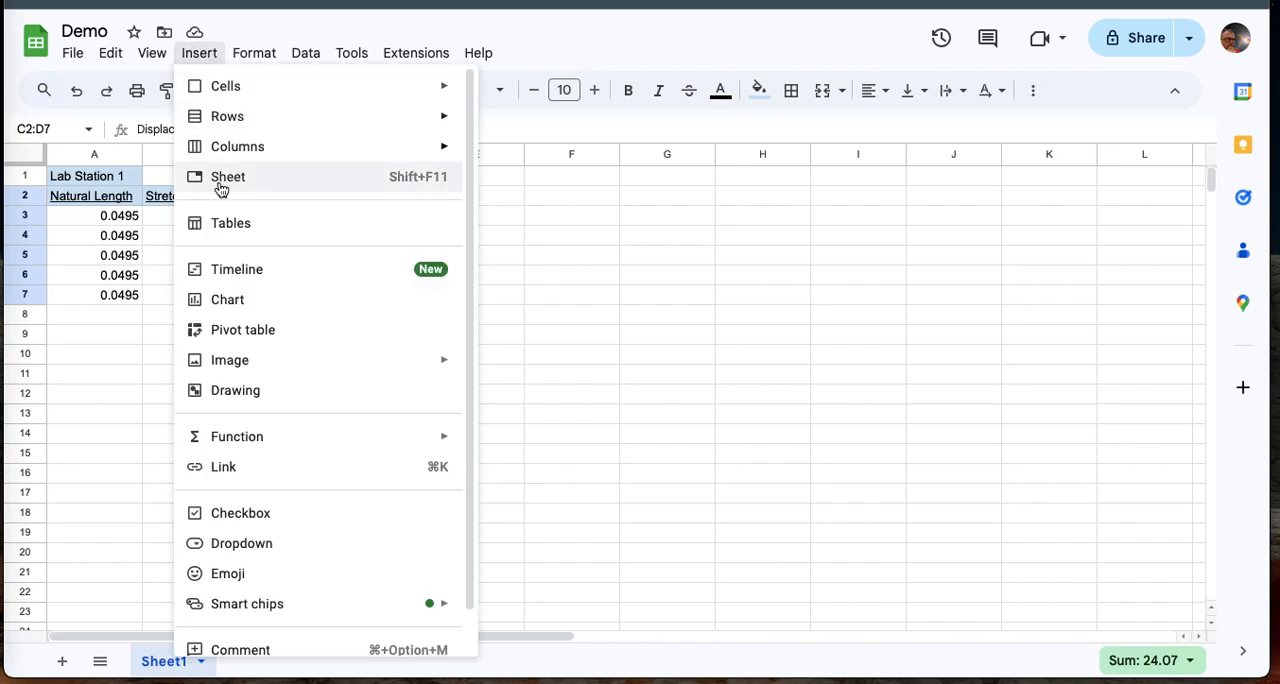
click(229, 300)
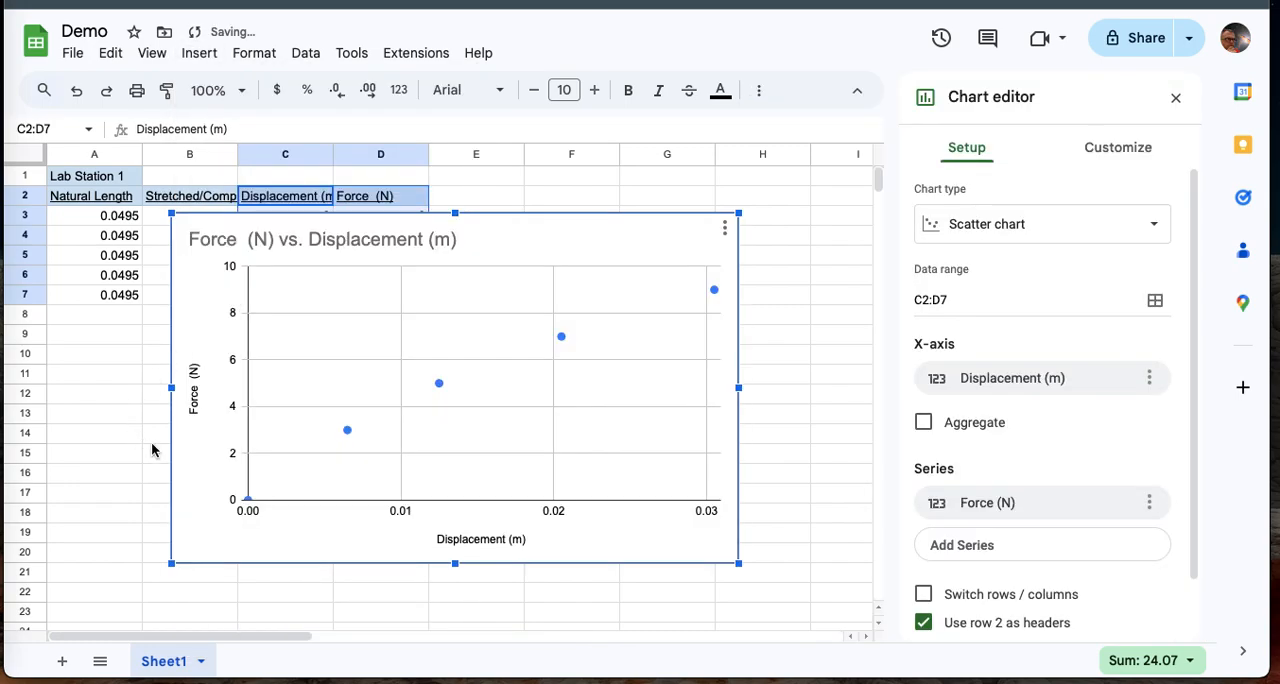
click(979, 228)
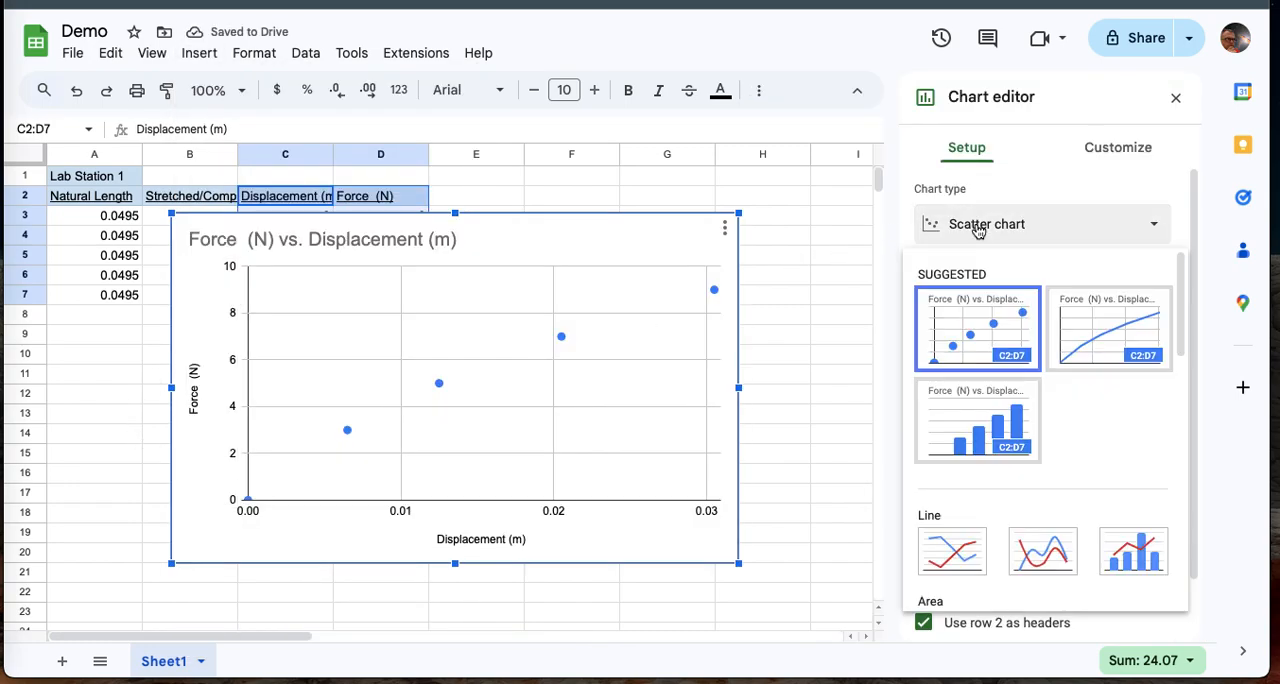
click(948, 557)
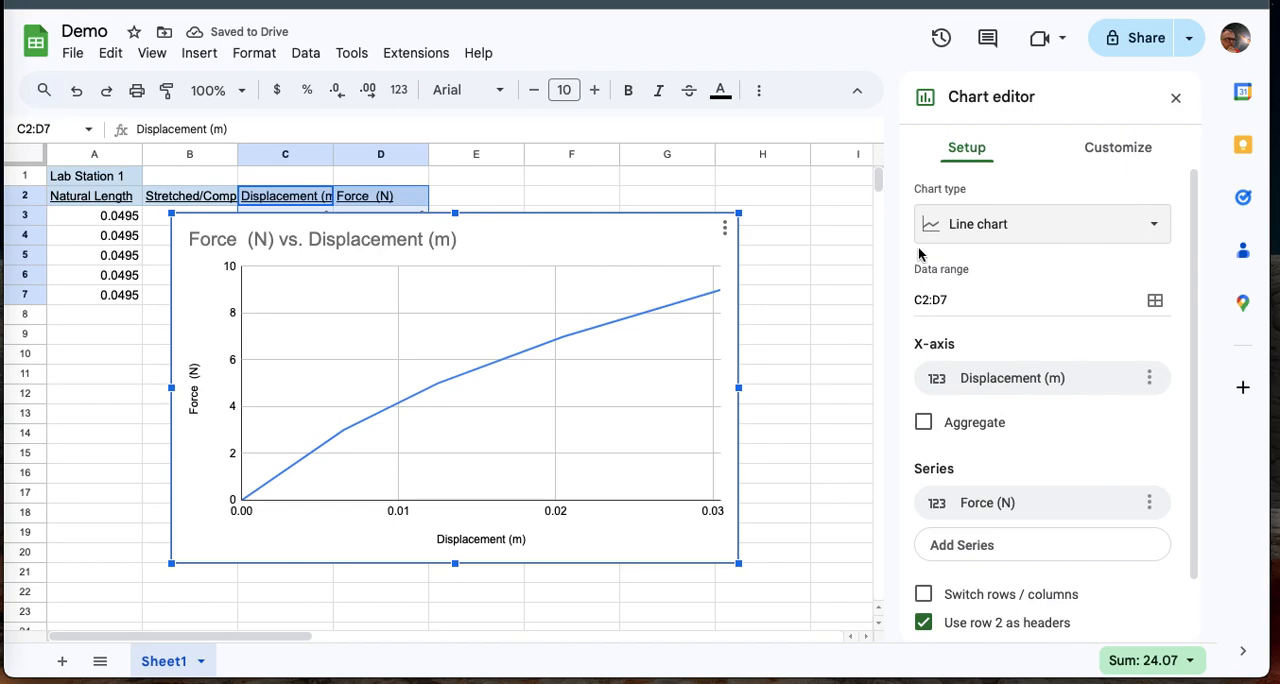
Add a linear trendline to the chart's Force (N) series and colour it red.
click(1113, 155)
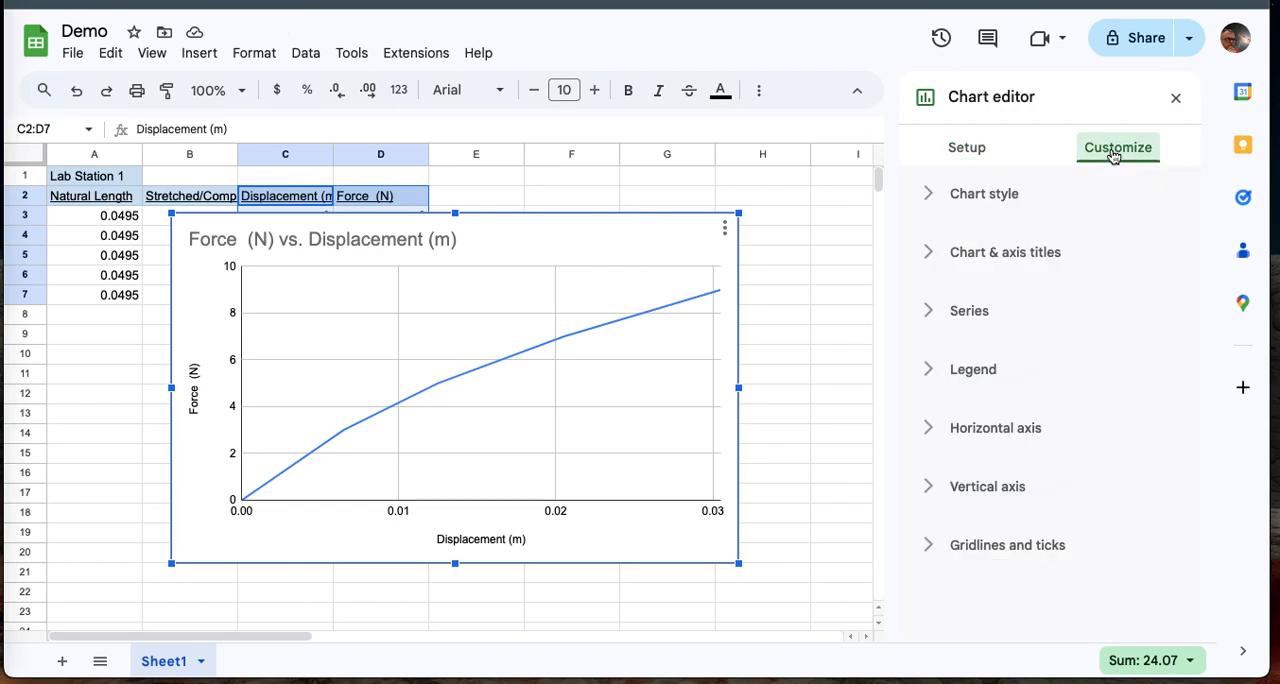
click(974, 316)
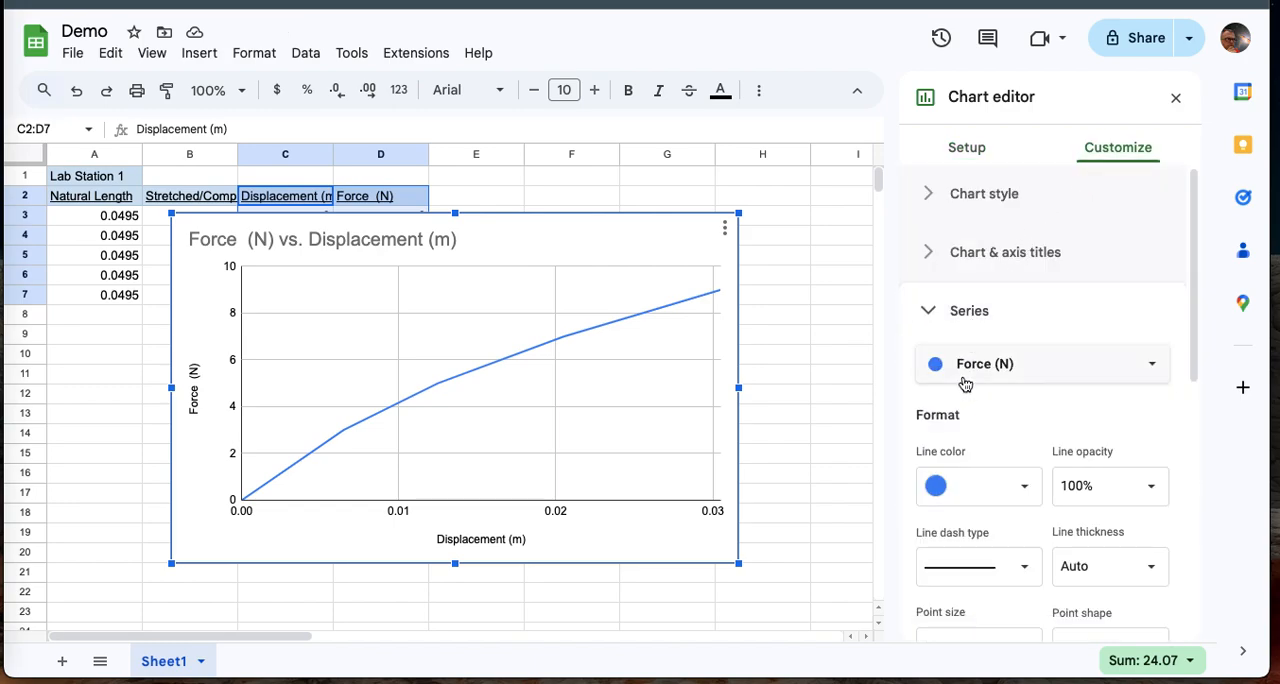
scroll(965, 383, down, 5)
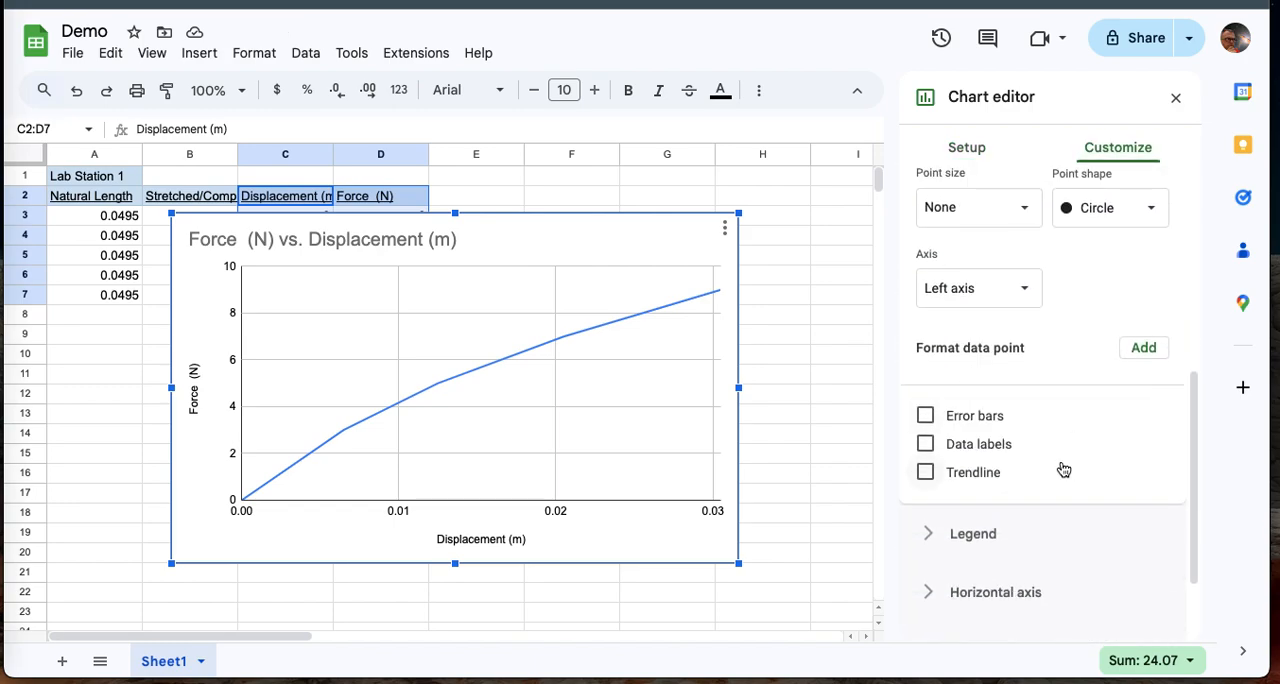
click(925, 472)
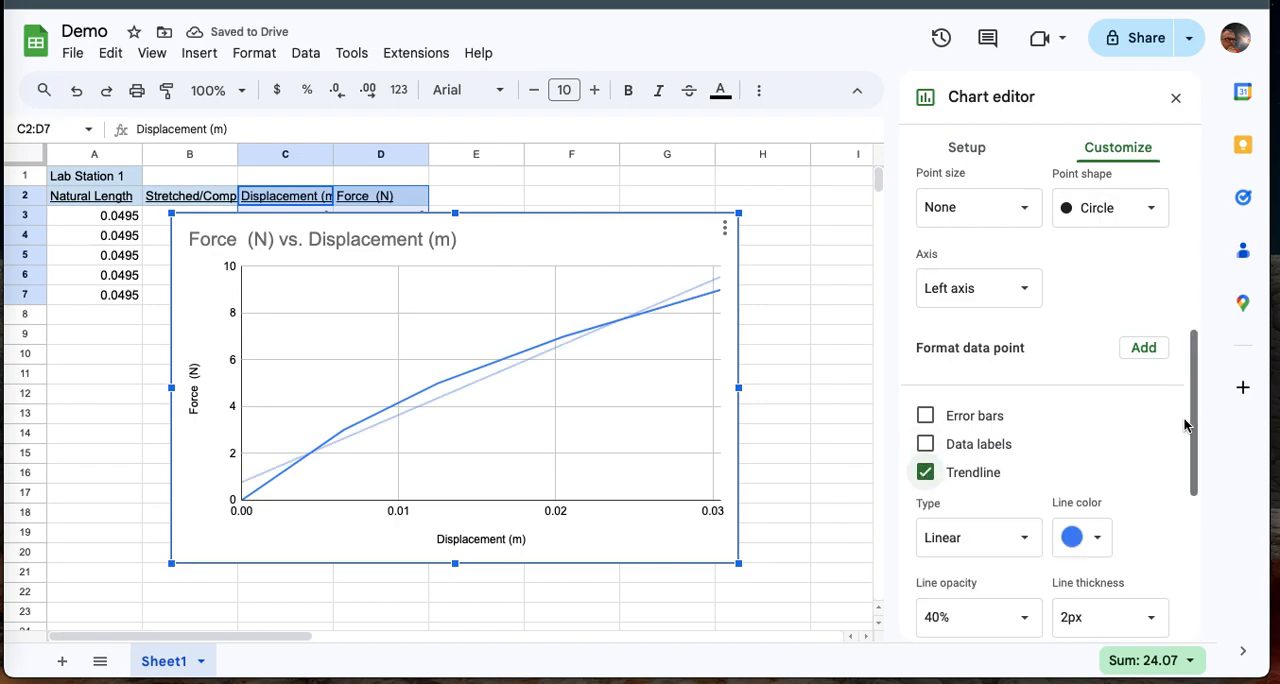
click(1099, 540)
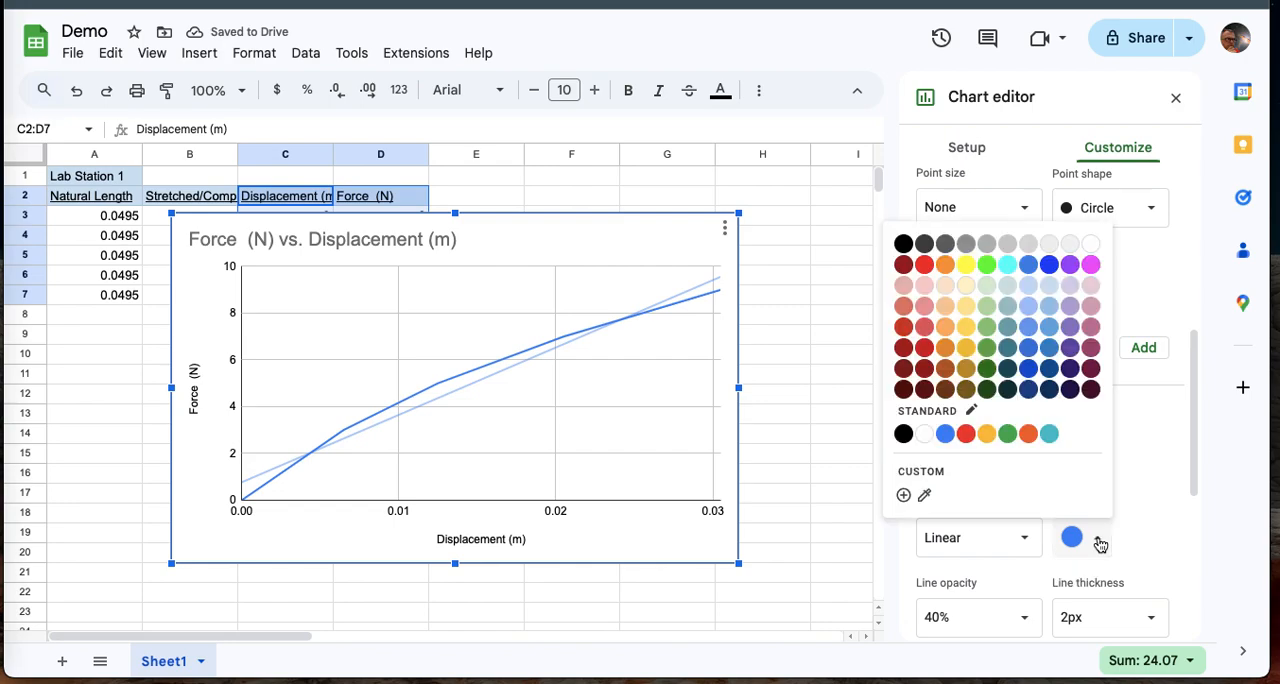
click(925, 265)
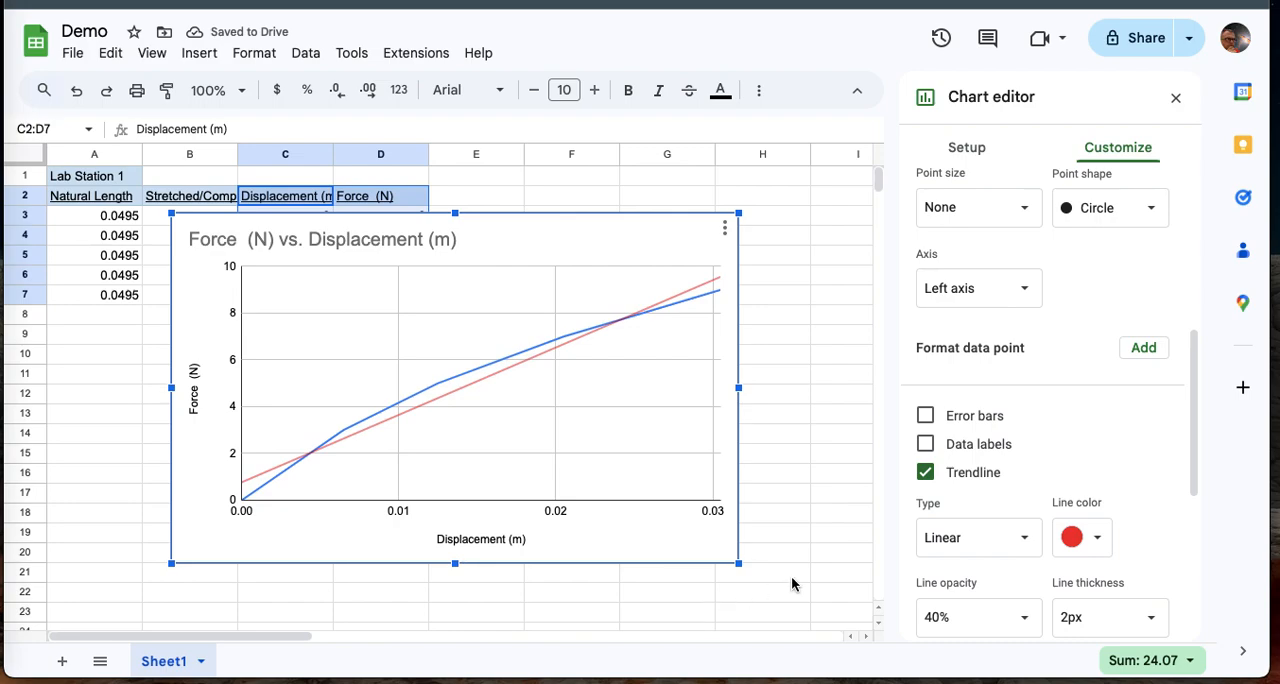
Label the trendline with its equation and move the chart beside the data table, starting at column E.
scroll(823, 574, down, 1)
scroll(1004, 556, down, 3)
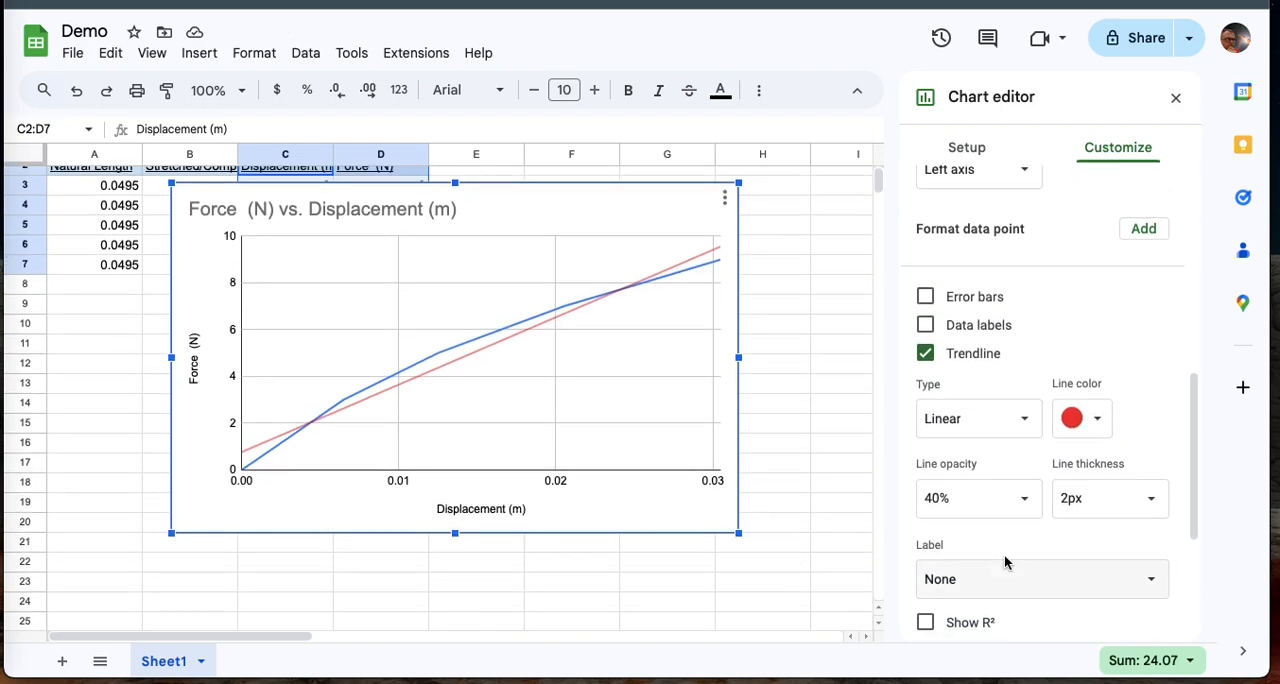
scroll(1004, 556, down, 1)
click(1033, 487)
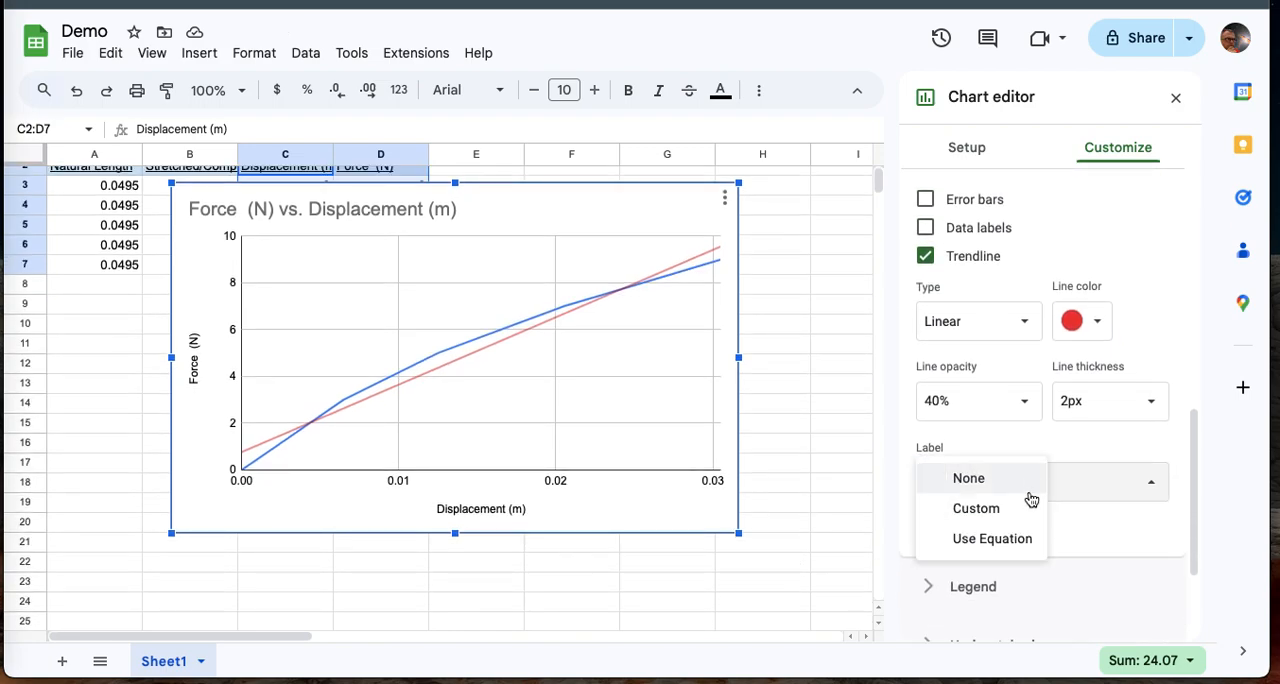
click(1020, 541)
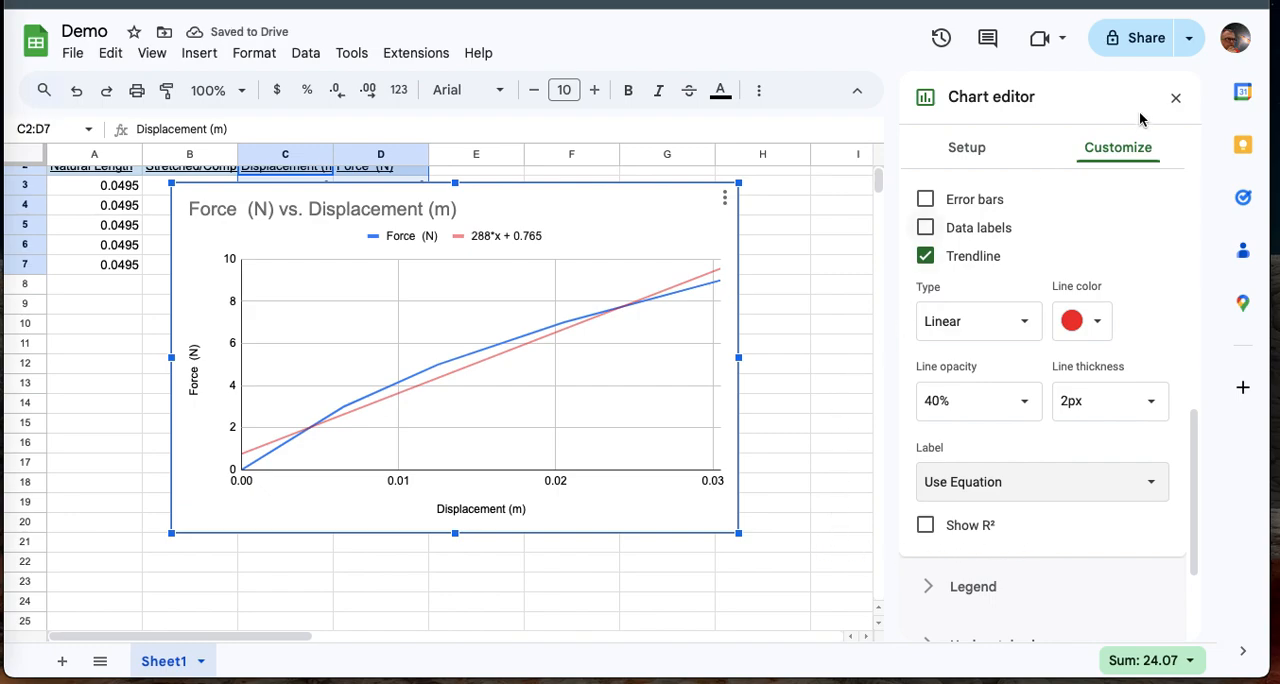
click(1175, 97)
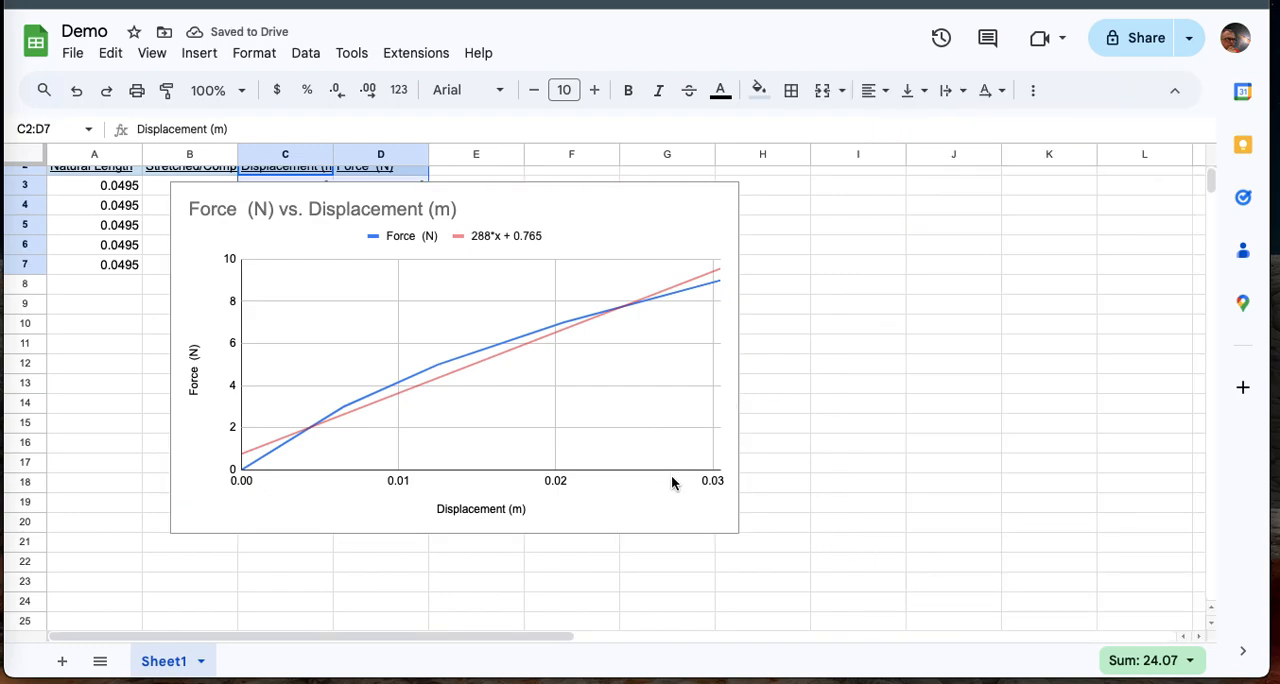
click(670, 509)
drag(670, 512, 937, 521)
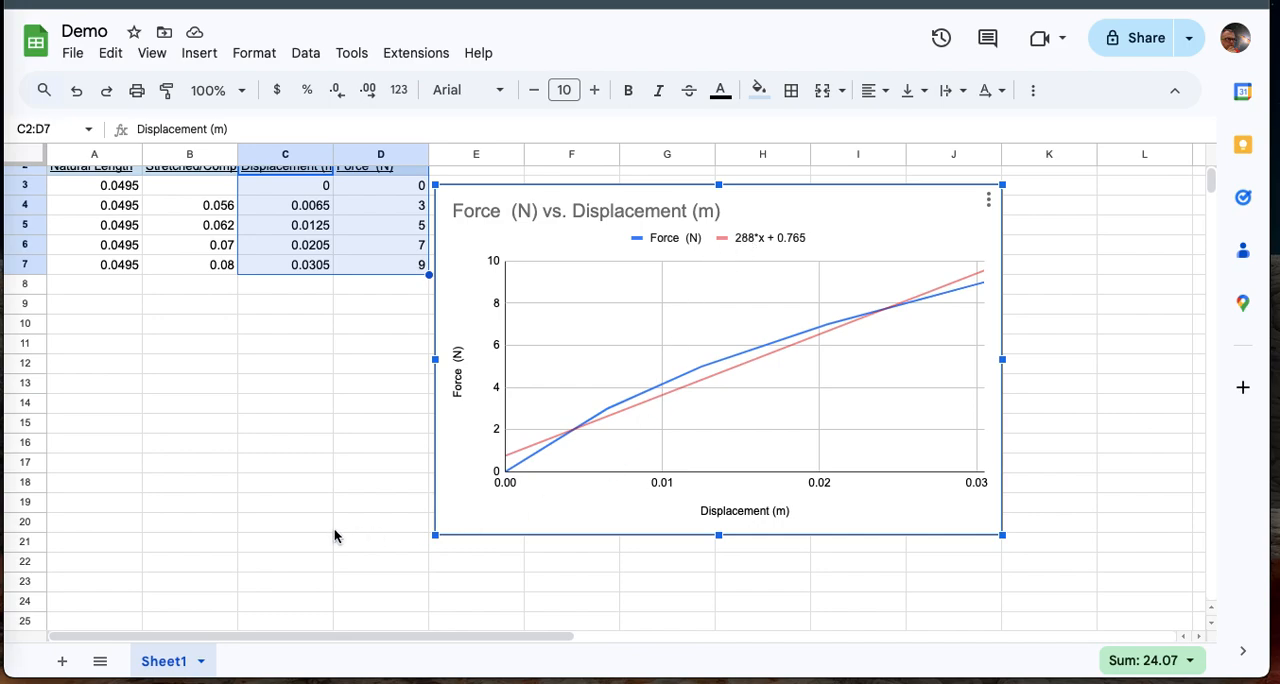
Remove Displacement (m) from the chart's X-axis and add it as labels on the Force (N) series.
double_click(574, 298)
click(990, 146)
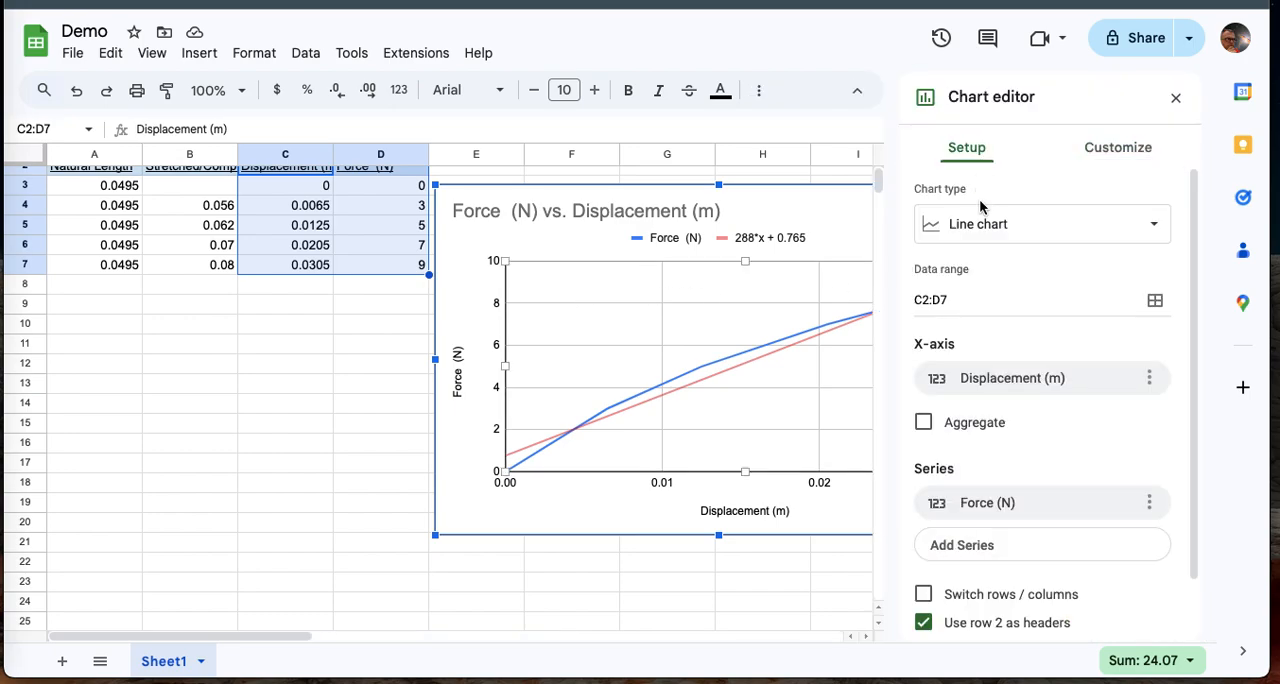
click(1149, 380)
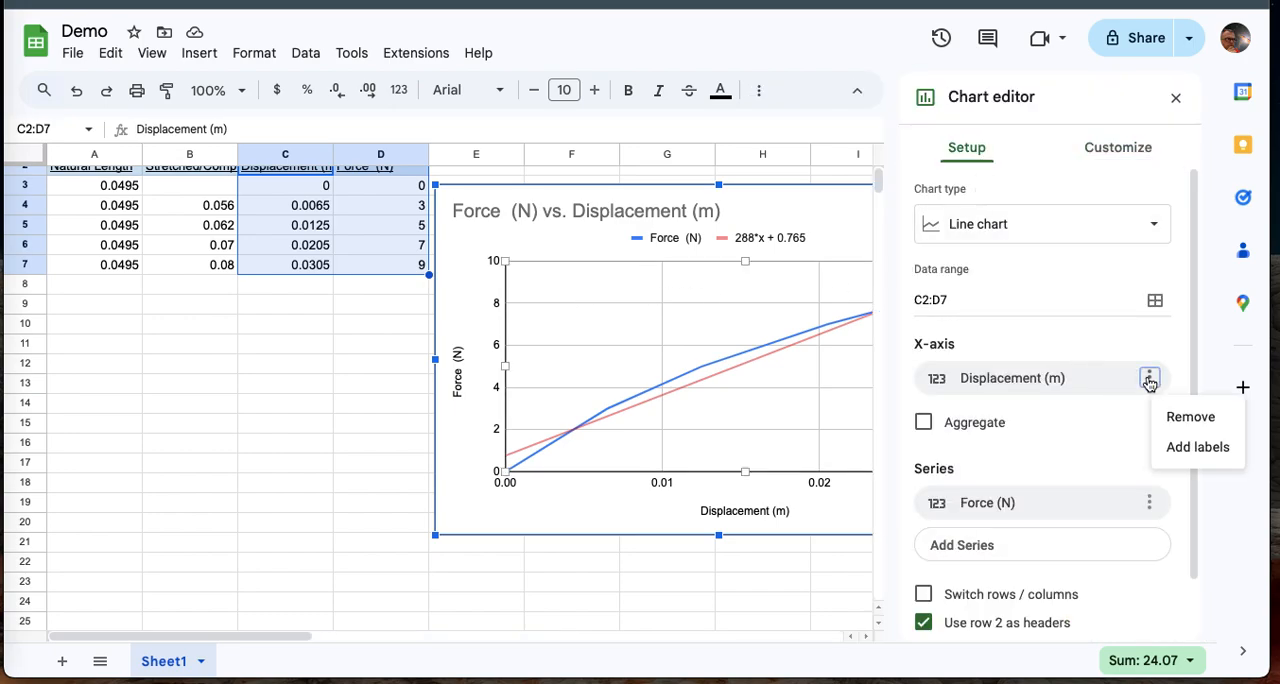
click(1190, 418)
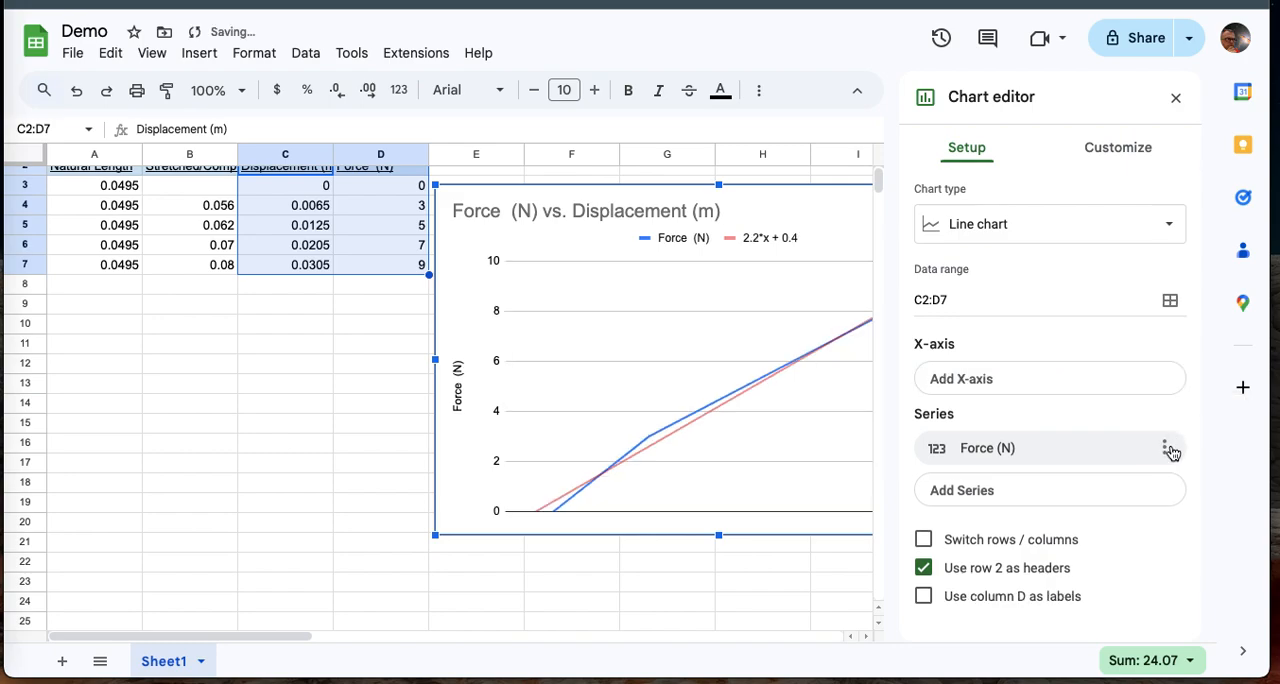
click(1164, 448)
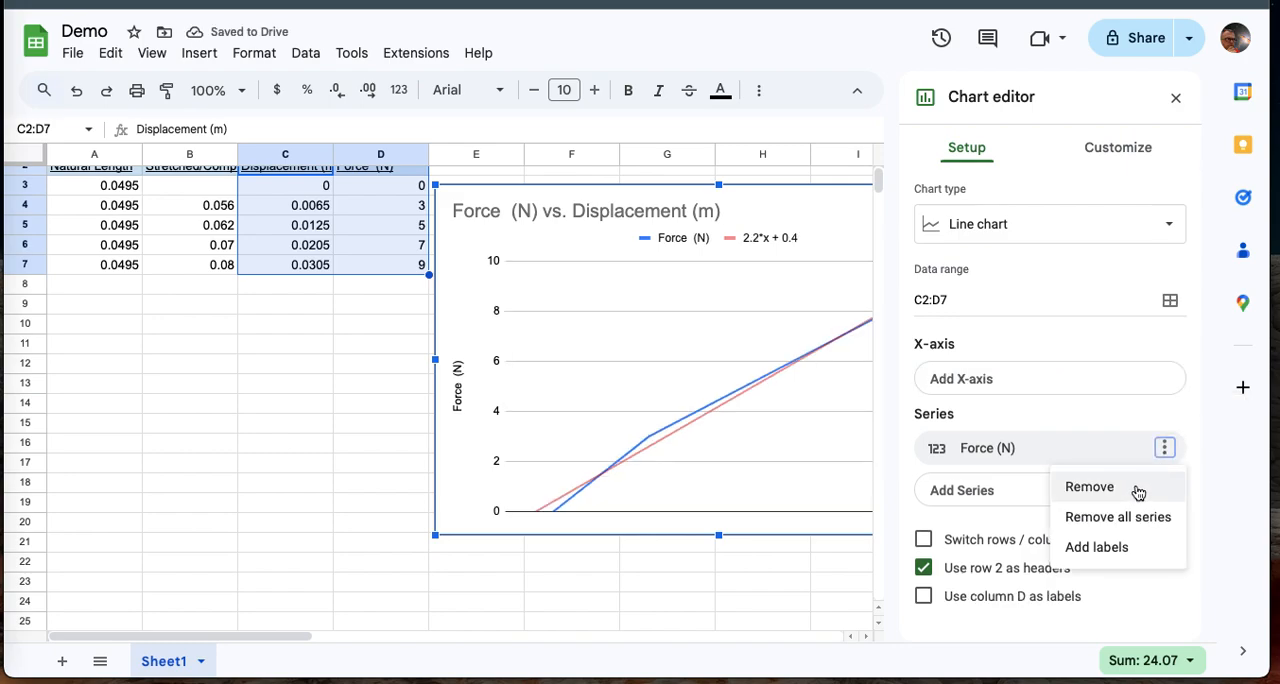
click(1122, 543)
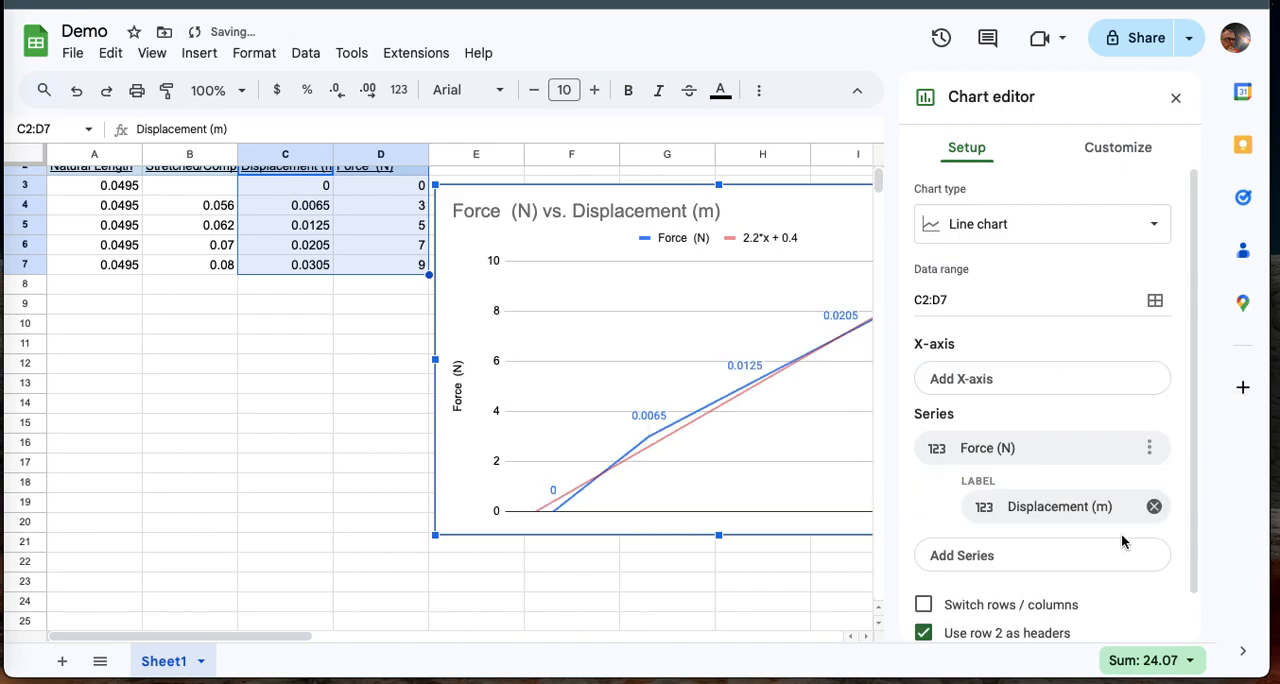
click(1070, 508)
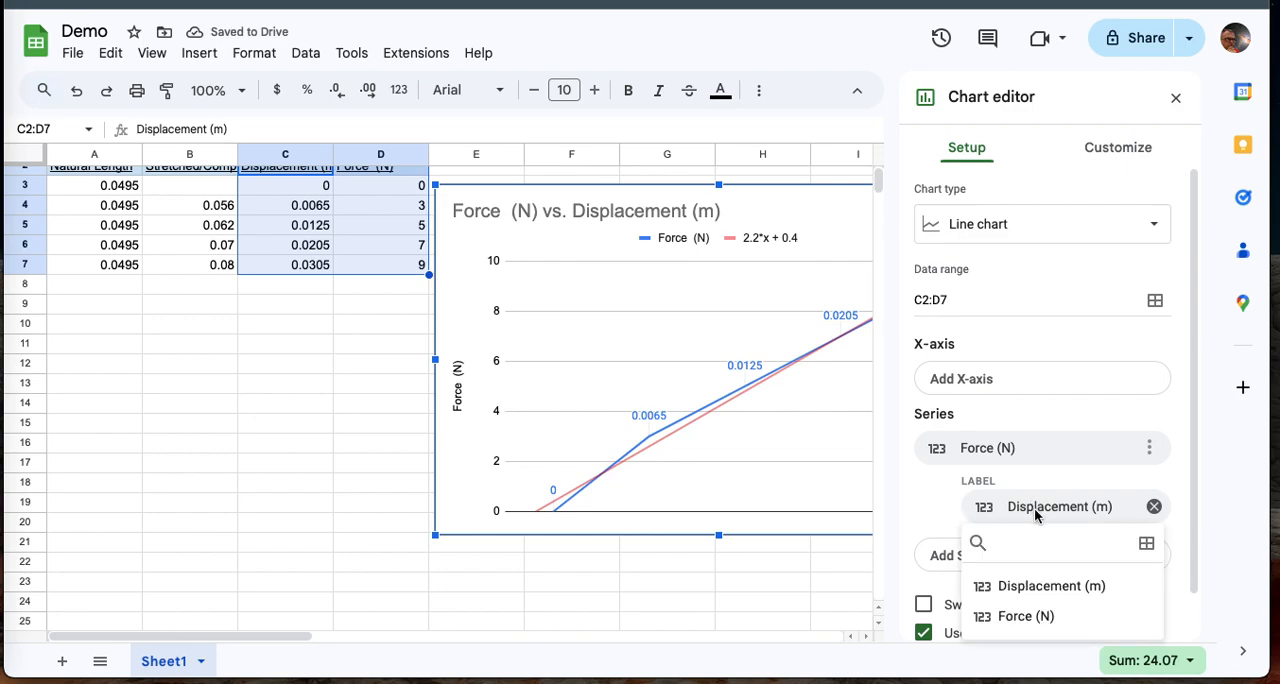
click(1040, 588)
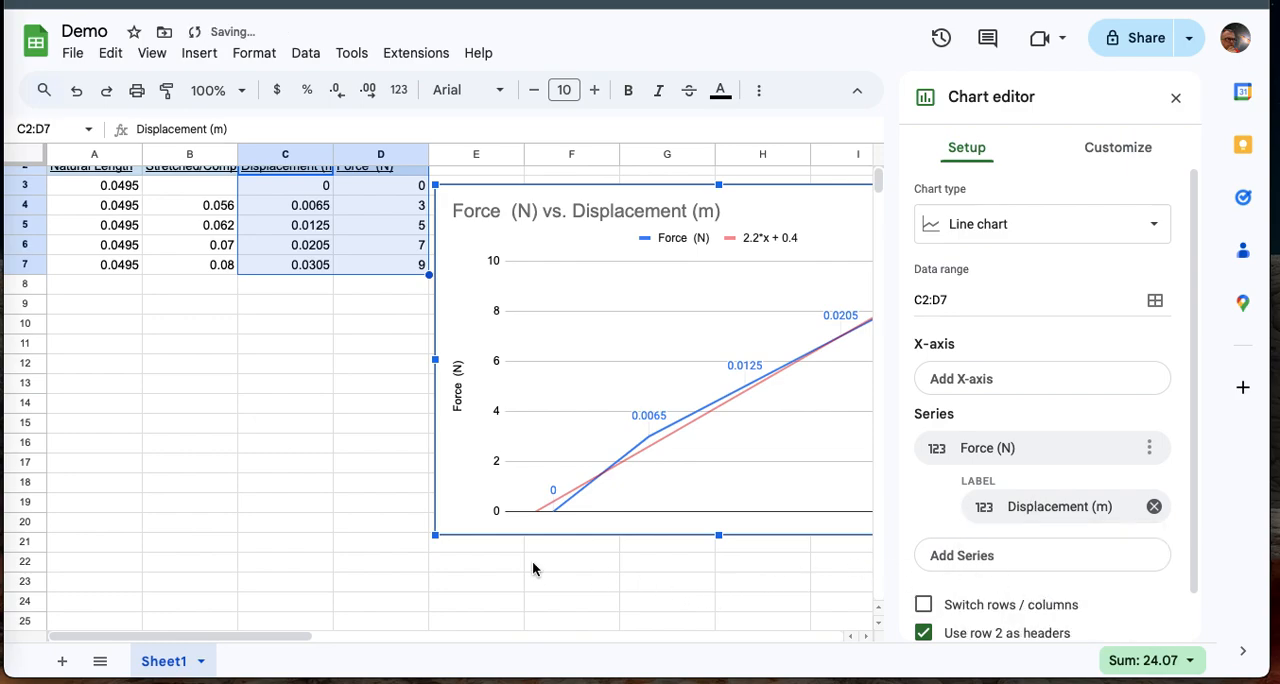
Remove the displacement labels from the Force (N) series and assign Displacement (m) to the X-axis.
double_click(619, 387)
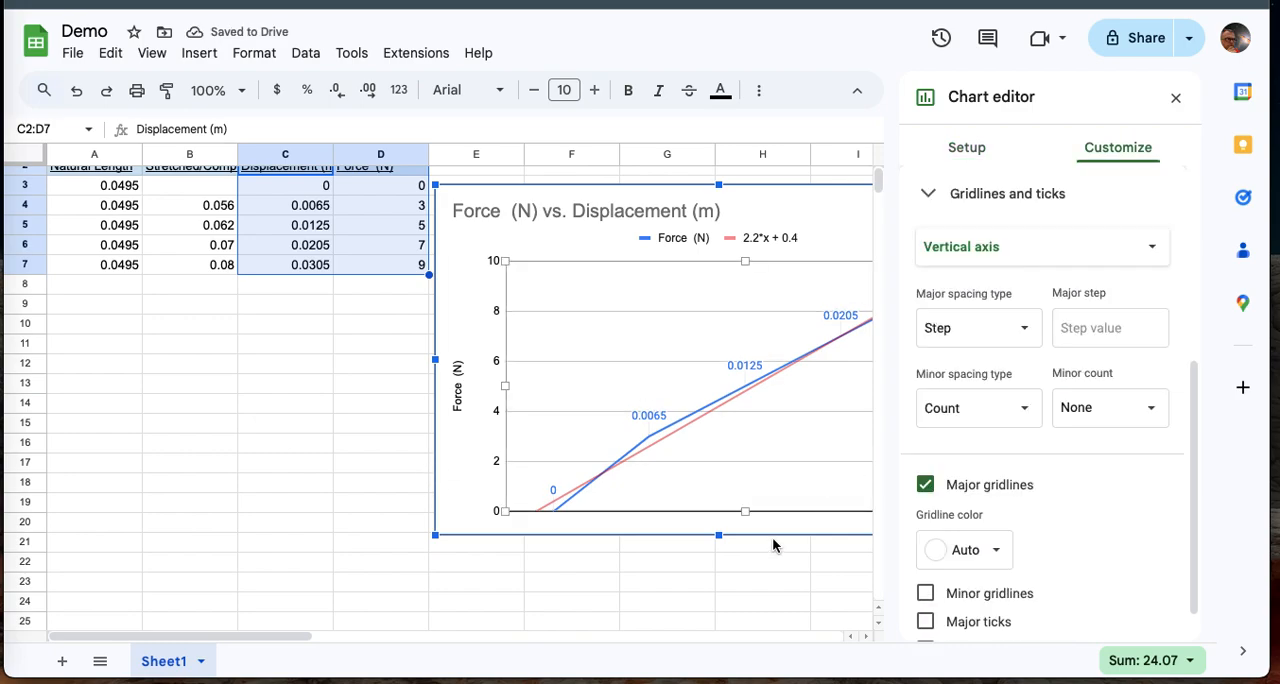
click(962, 150)
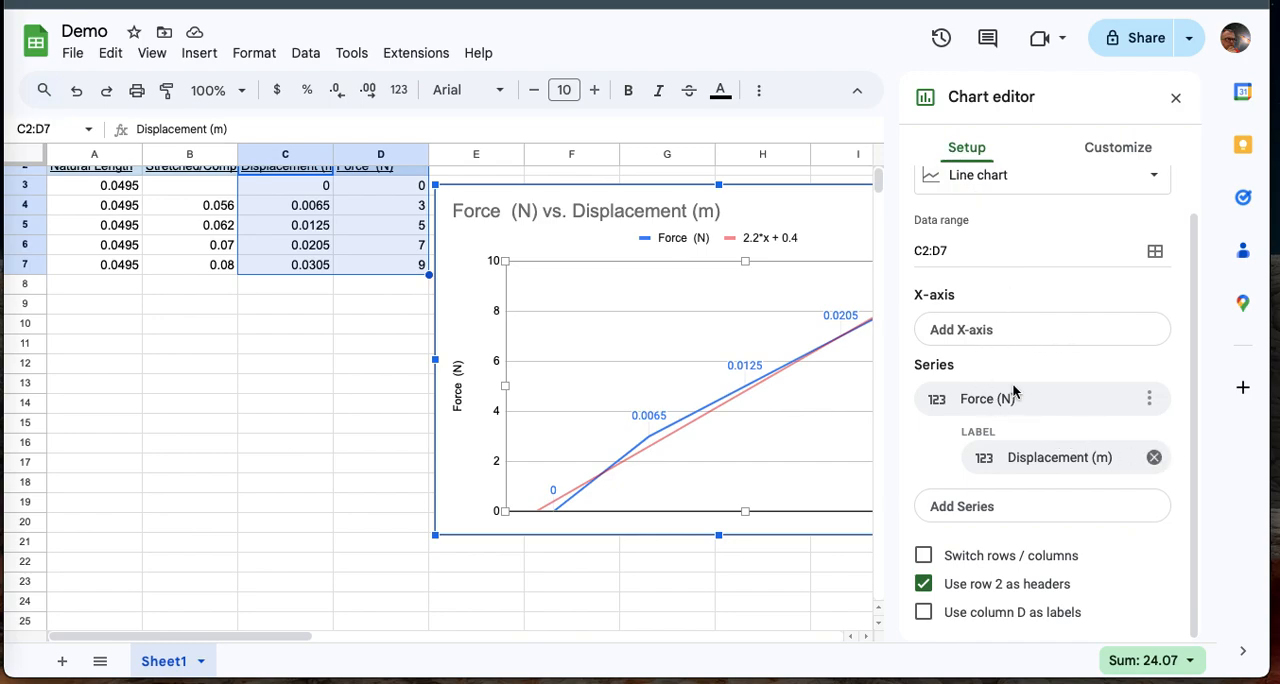
click(1154, 457)
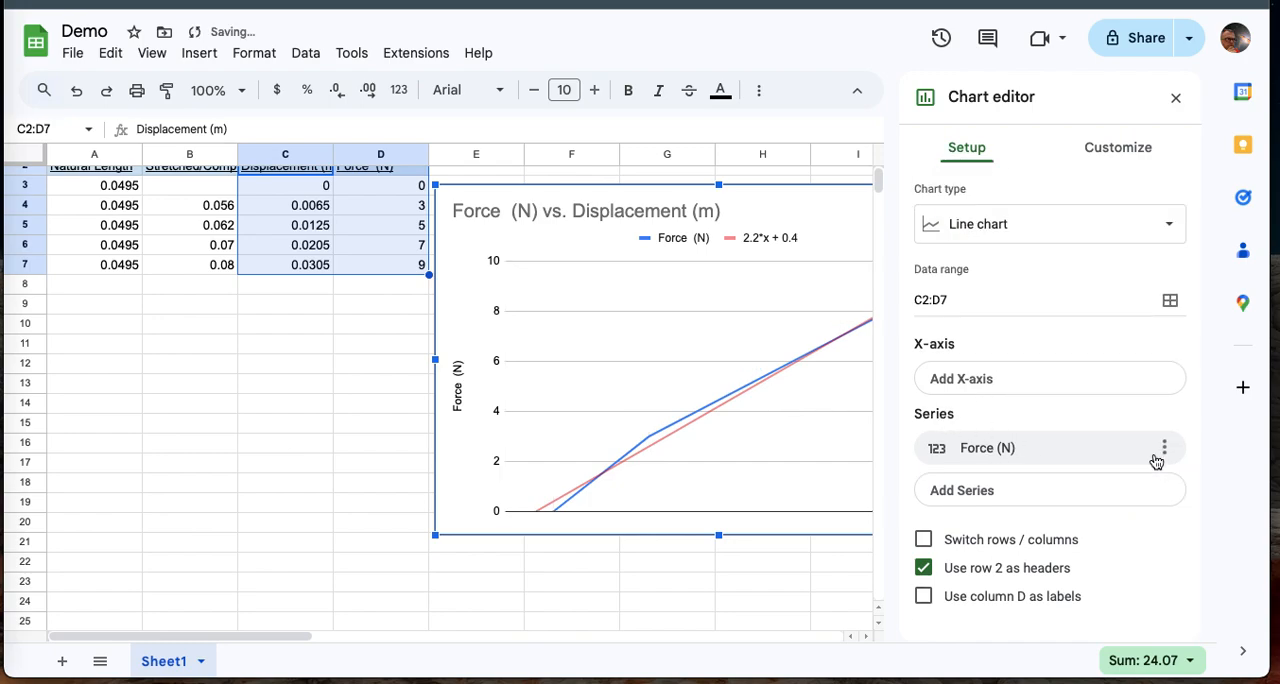
click(999, 389)
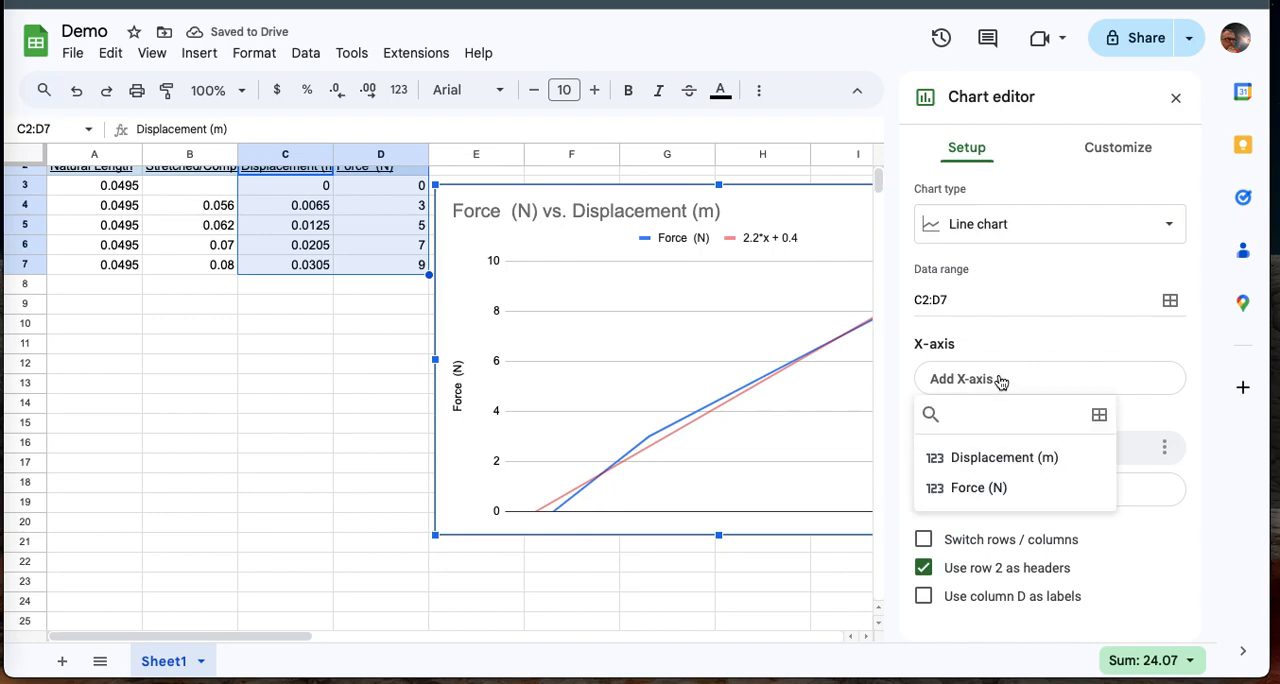
click(950, 458)
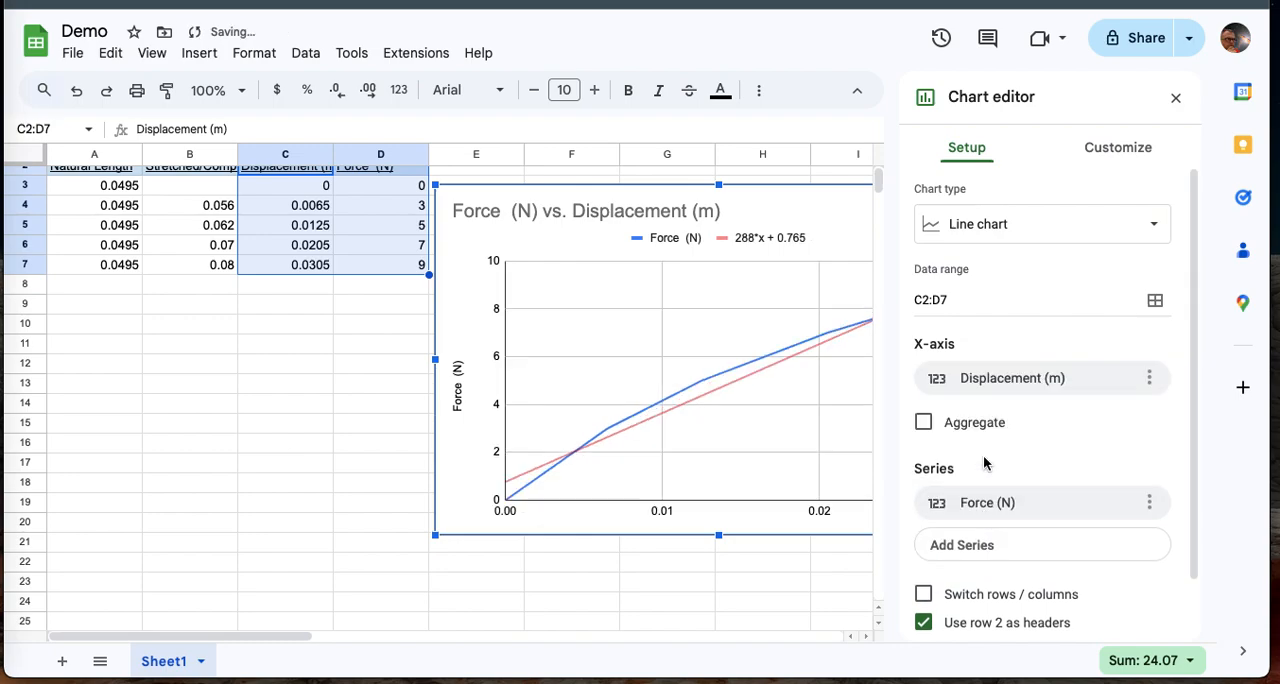
click(634, 583)
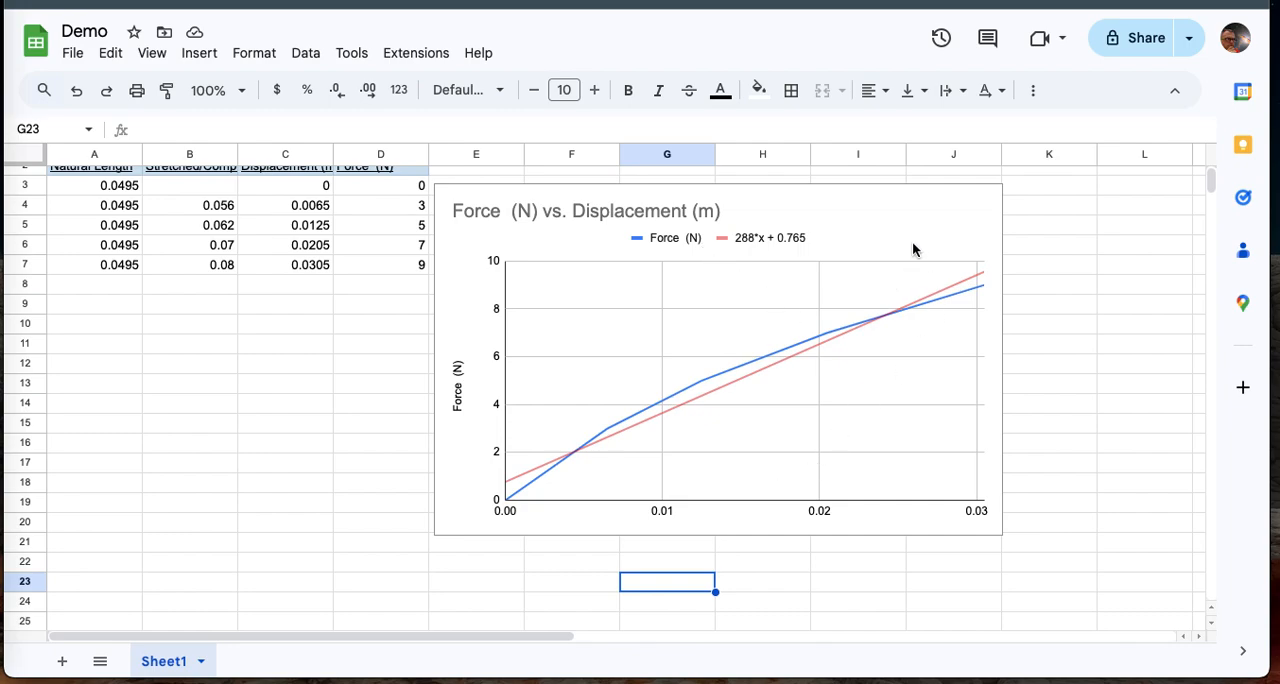
Review the chart's setup, including its type, data range, X-axis and series.
double_click(843, 276)
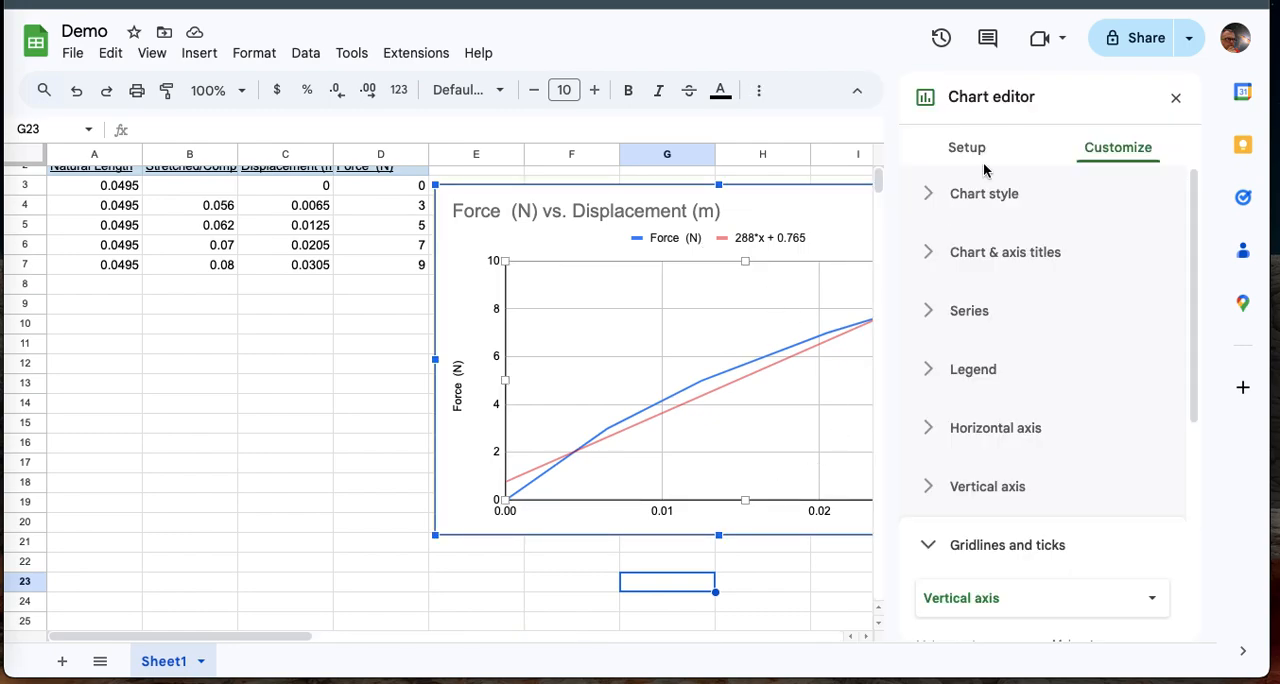
click(981, 158)
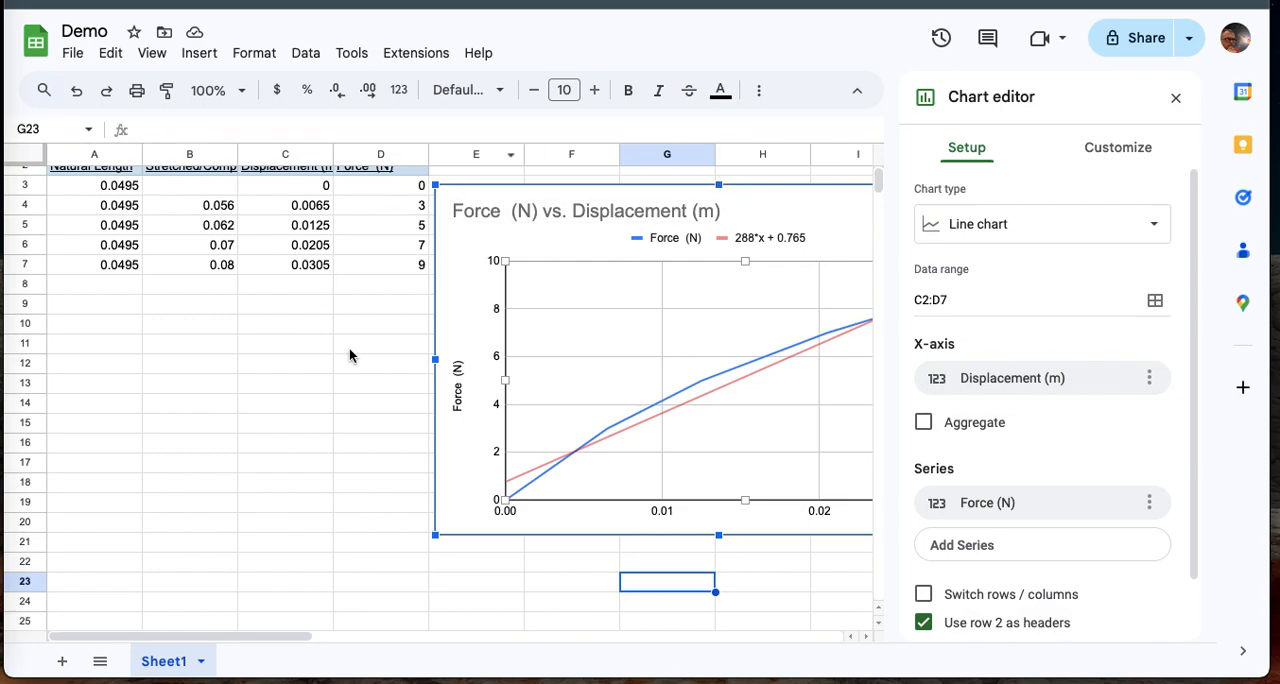
click(1176, 98)
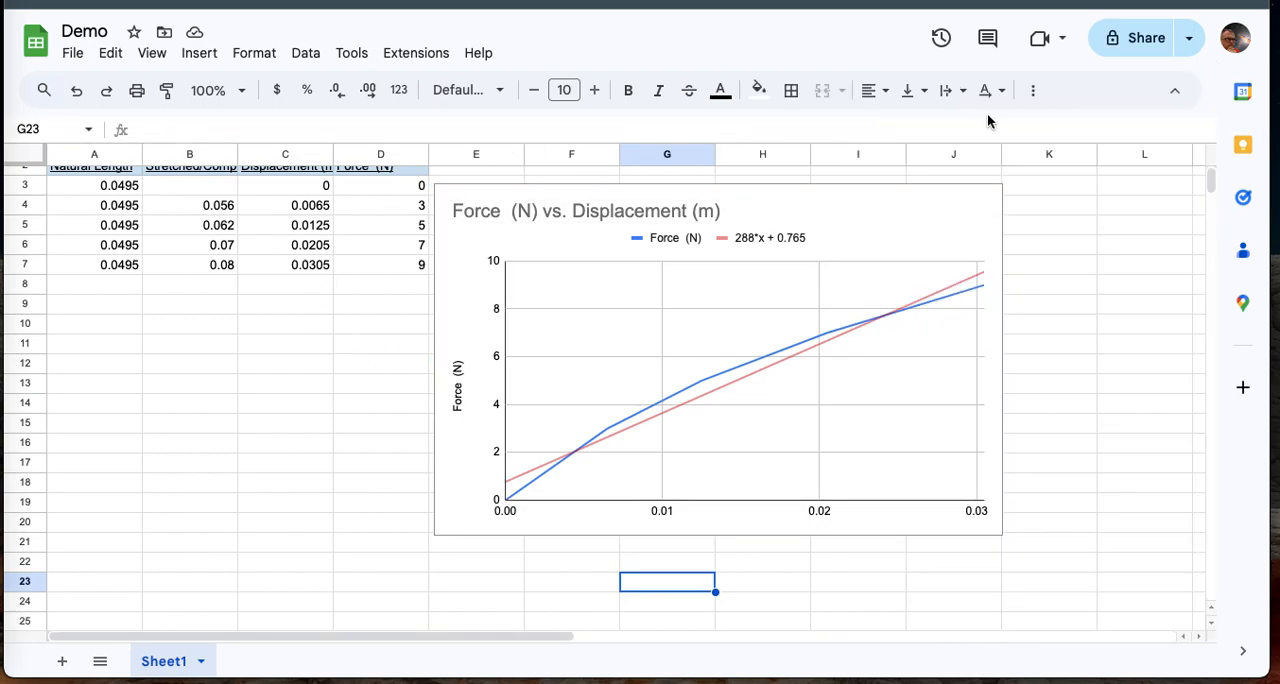